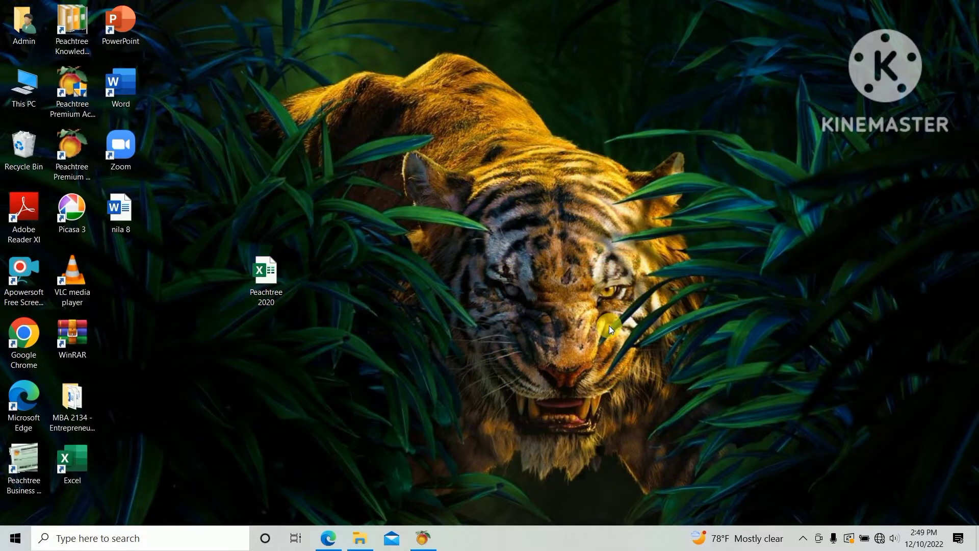
Step: Bring the exam-paper PDF with the rent and interest income received table to the front
click(329, 540)
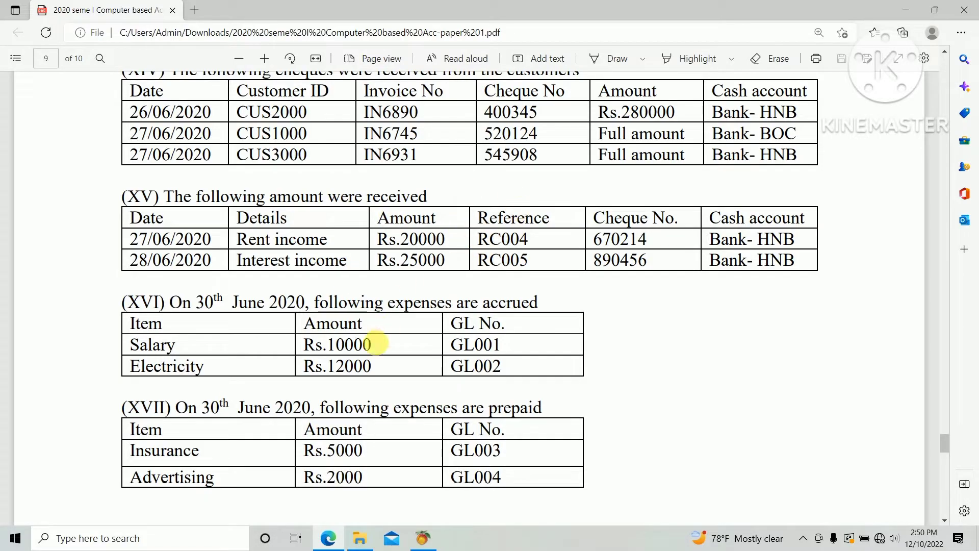
Step: Open a new General Journal Entry from Peachtree's Company page, checking the exam paper alongside
click(422, 538)
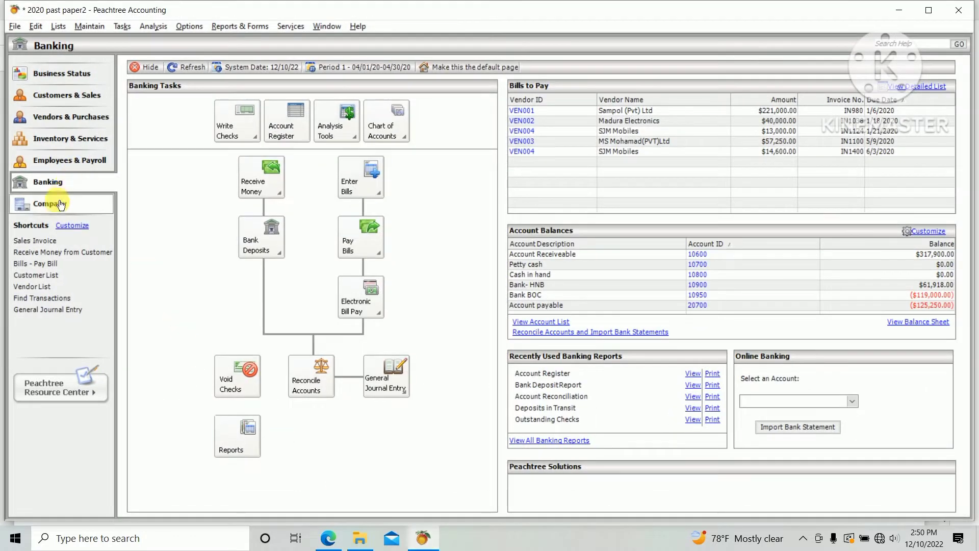
click(60, 206)
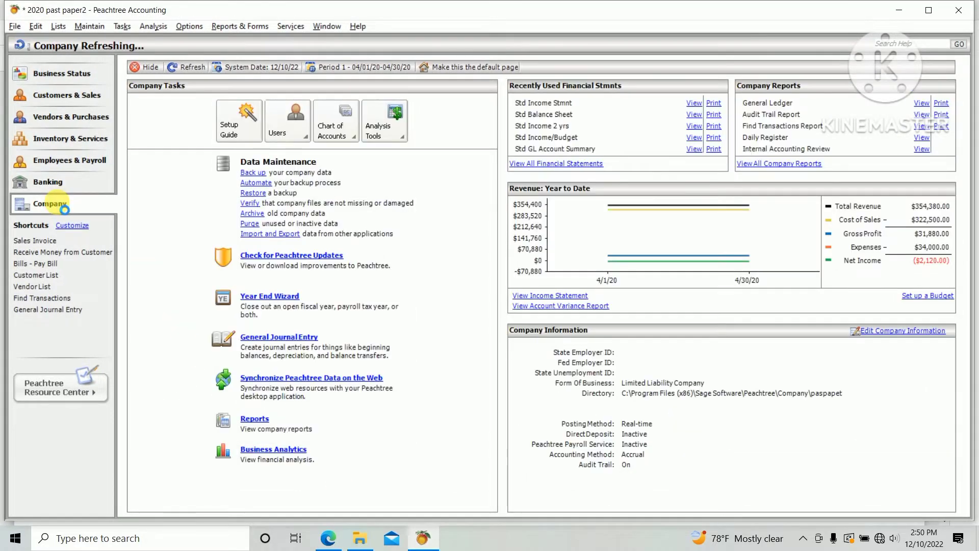
click(269, 338)
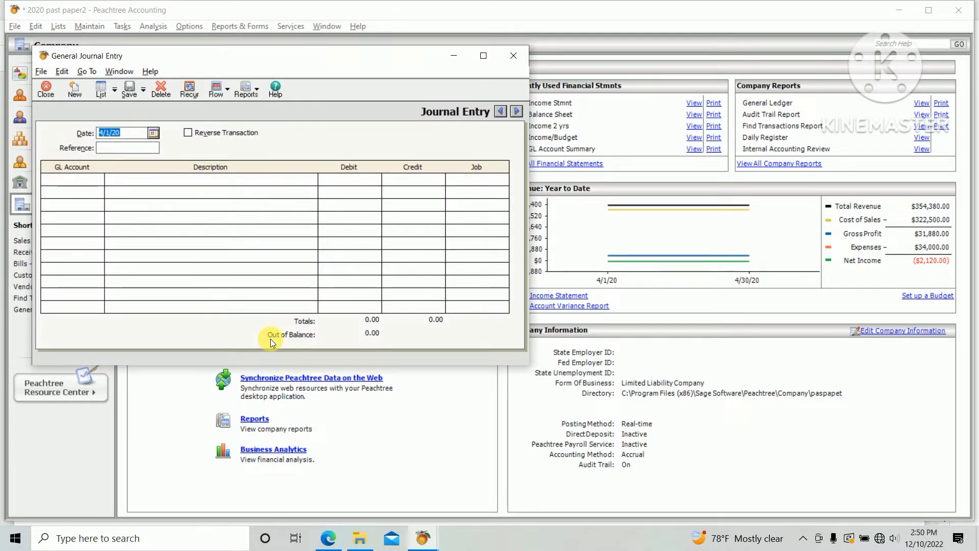
key(alt+Tab)
key(Tab)
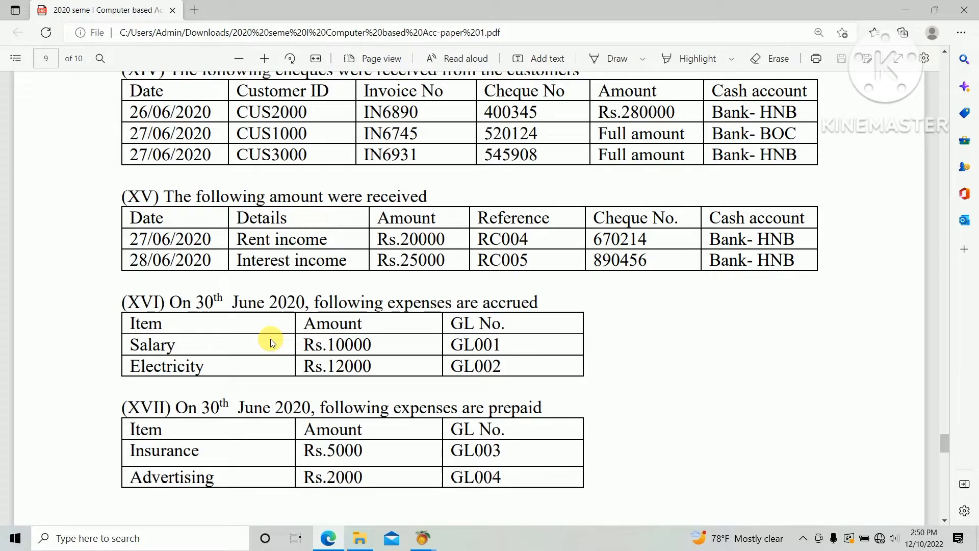
key(alt+Tab)
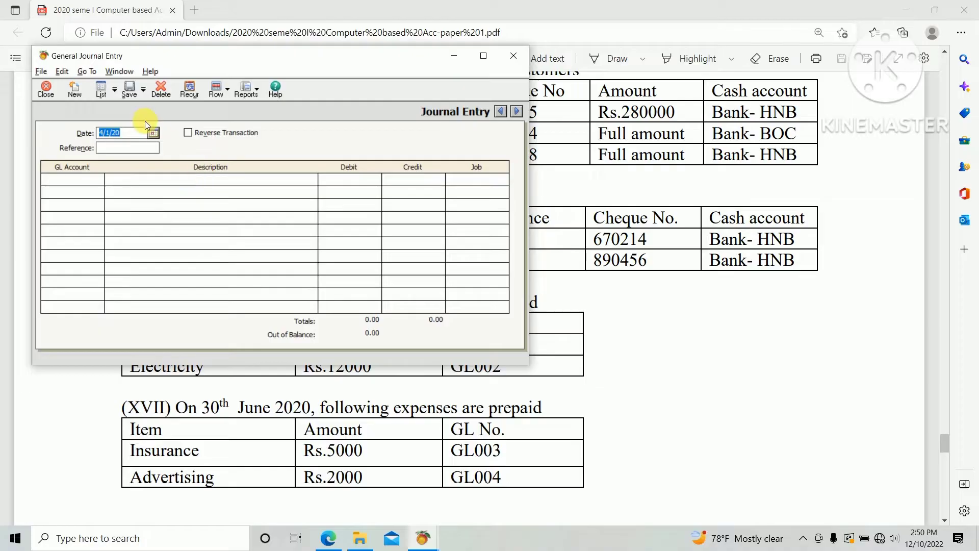
Step: Pick June 27, 2020 in the date calendar and enter reference RC004
click(153, 132)
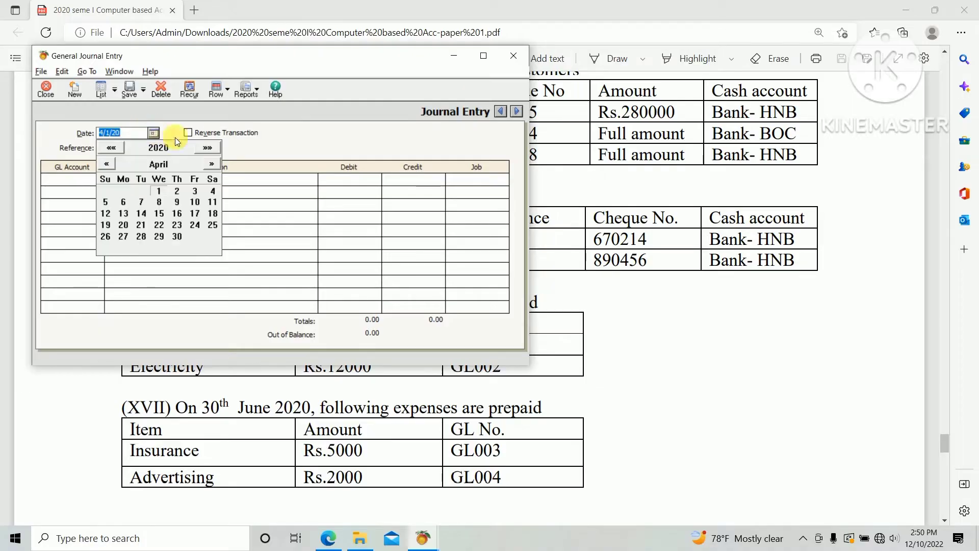
click(212, 163)
click(212, 164)
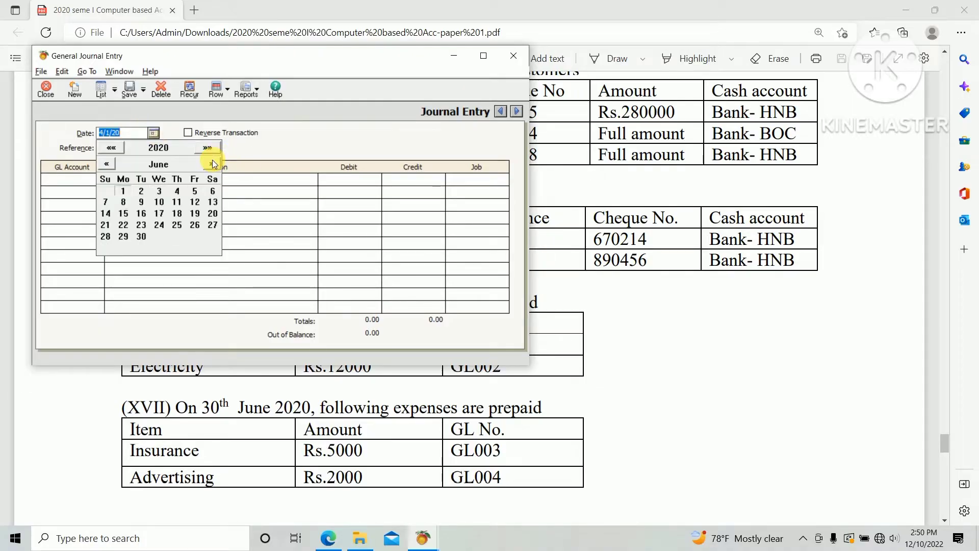
click(207, 225)
key(alt+Tab)
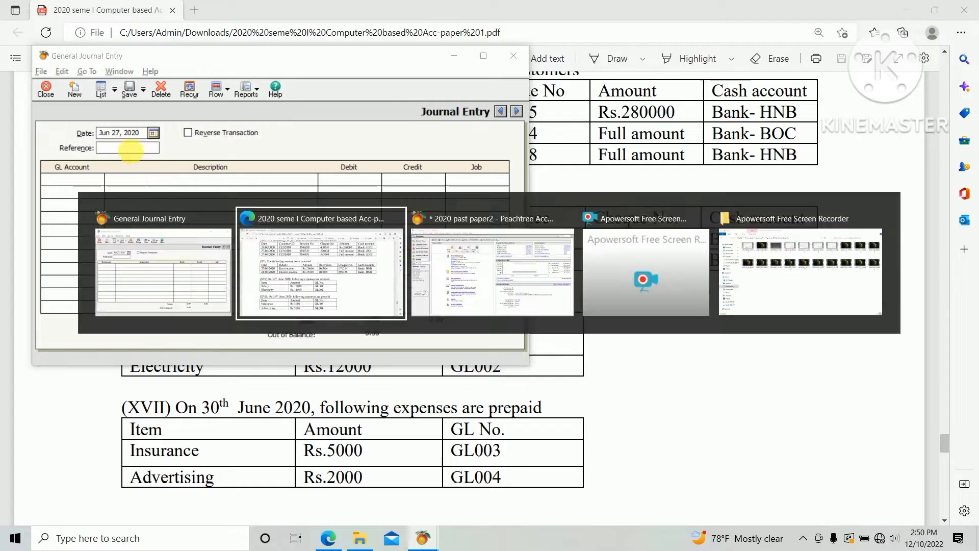
key(alt+Tab)
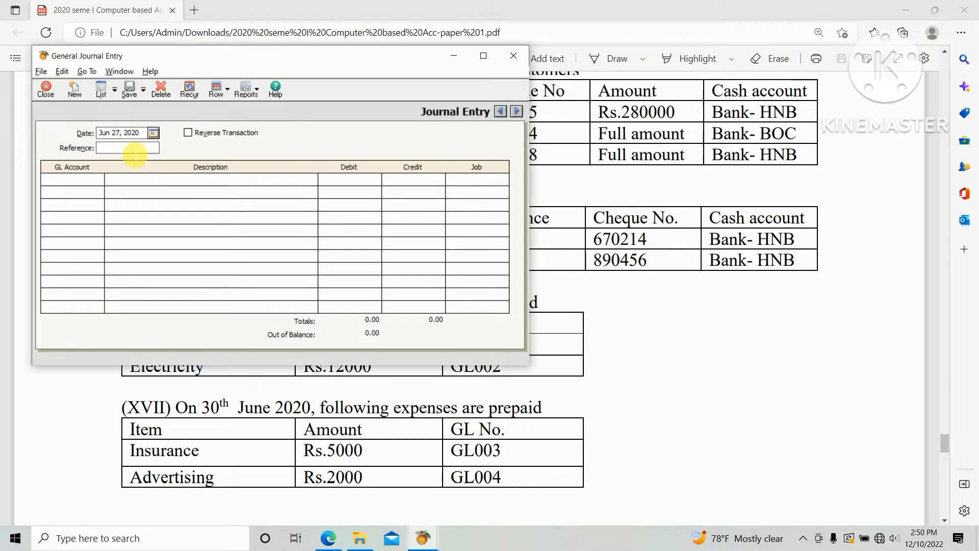
text(RC004)
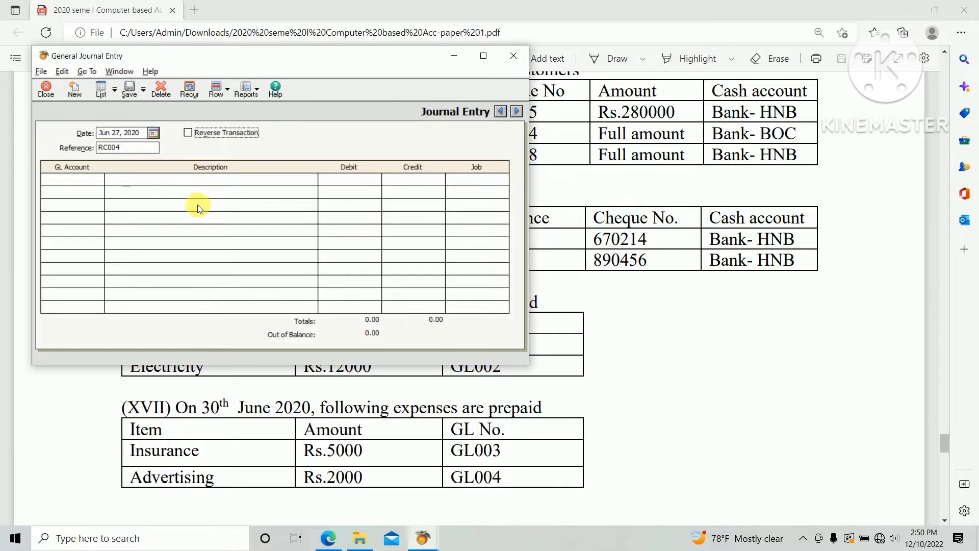
key(alt+Tab)
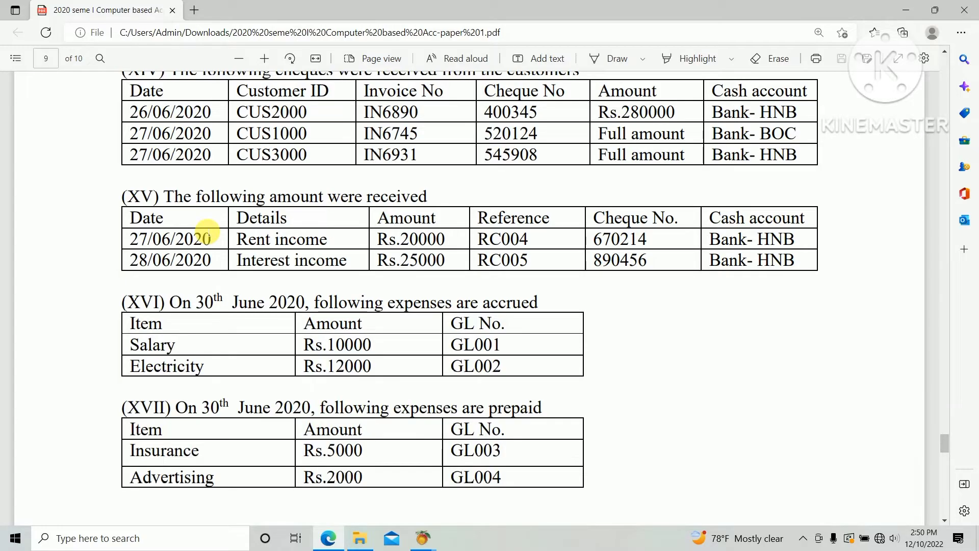
key(alt+Tab)
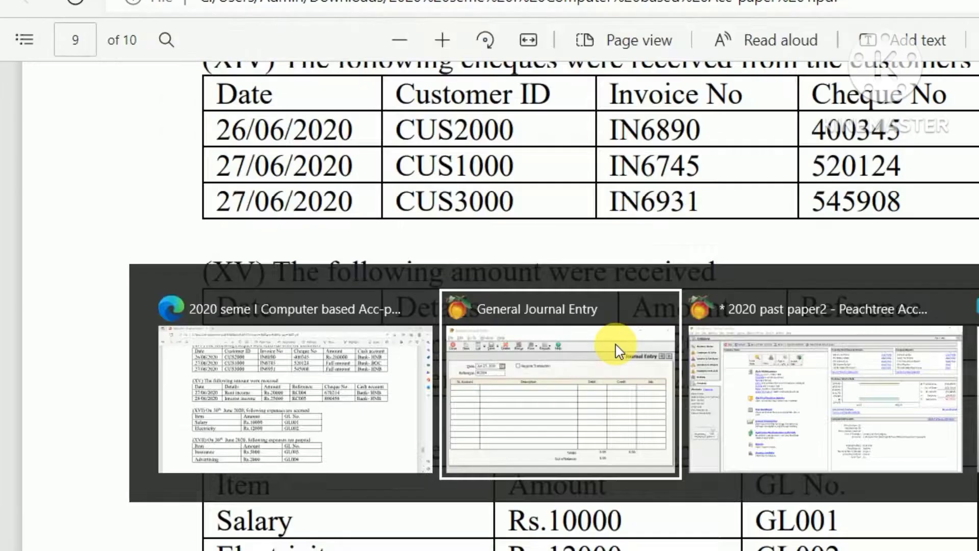
click(616, 345)
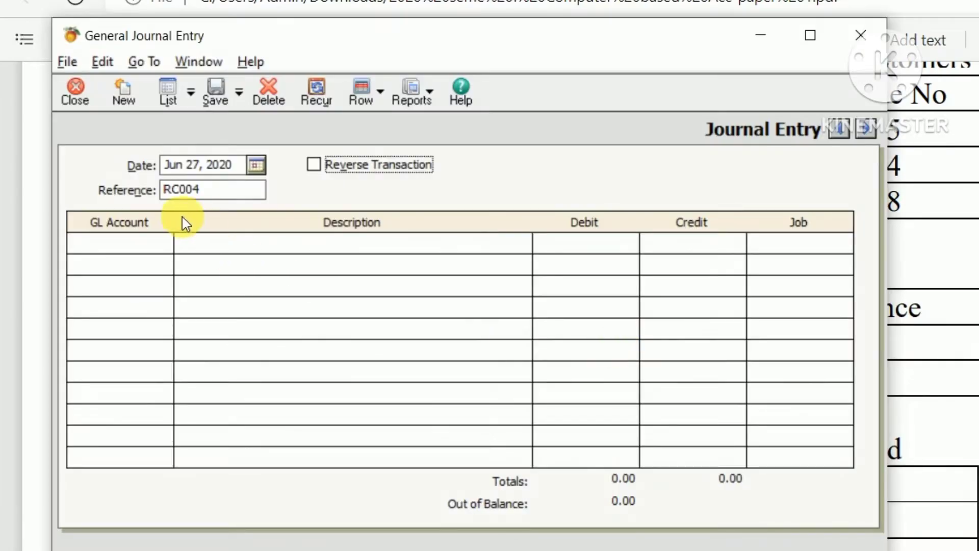
click(140, 240)
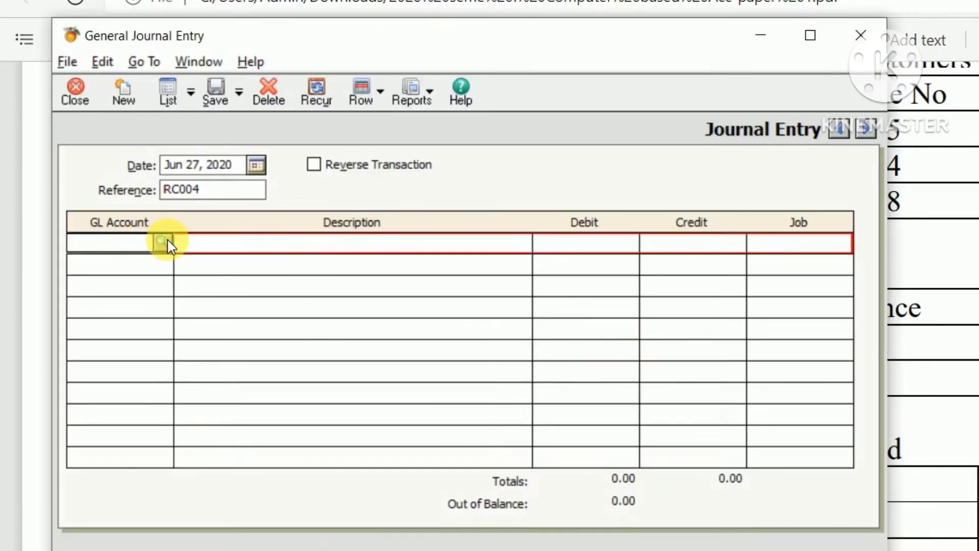
Step: Debit 10900 Bank-HNB 20,000.00 on line one with description 'Rent Income'
click(164, 240)
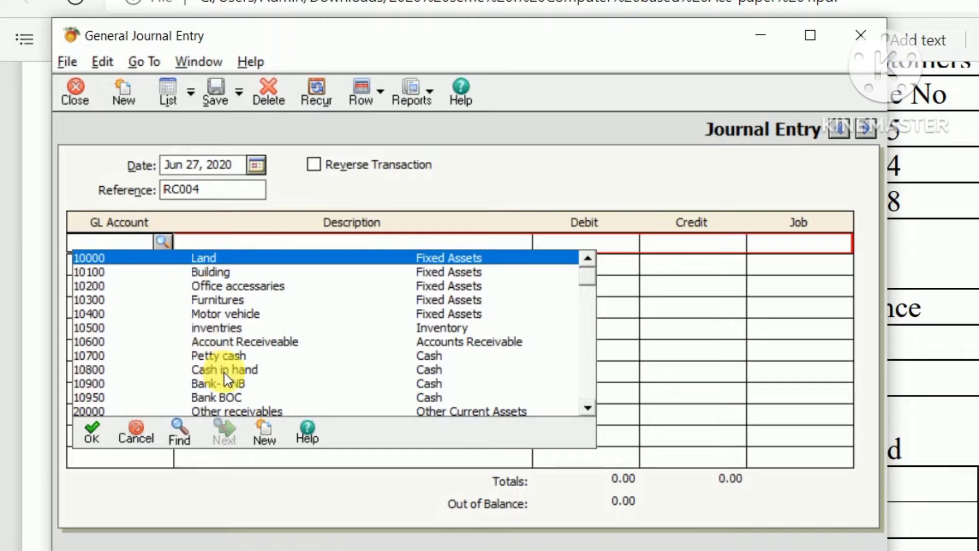
double_click(234, 386)
key(Tab)
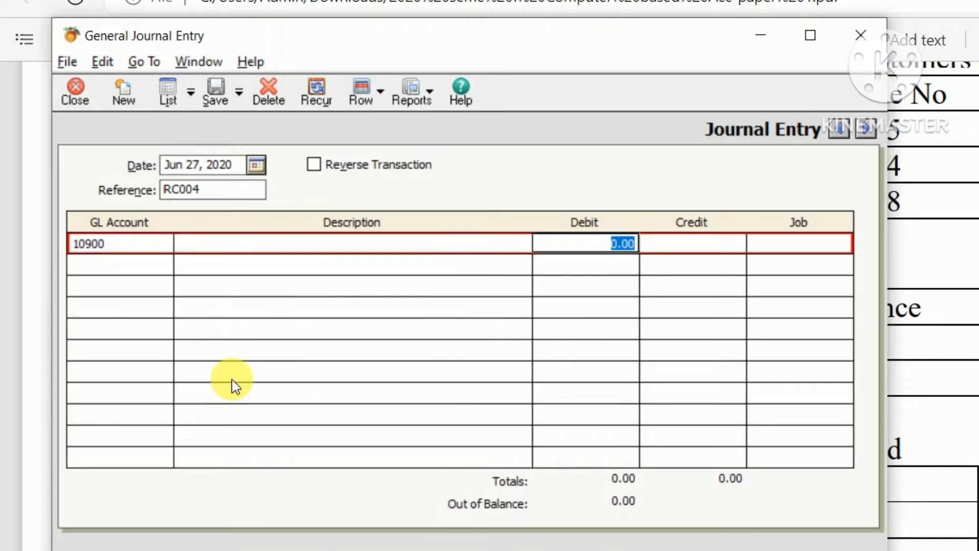
click(286, 239)
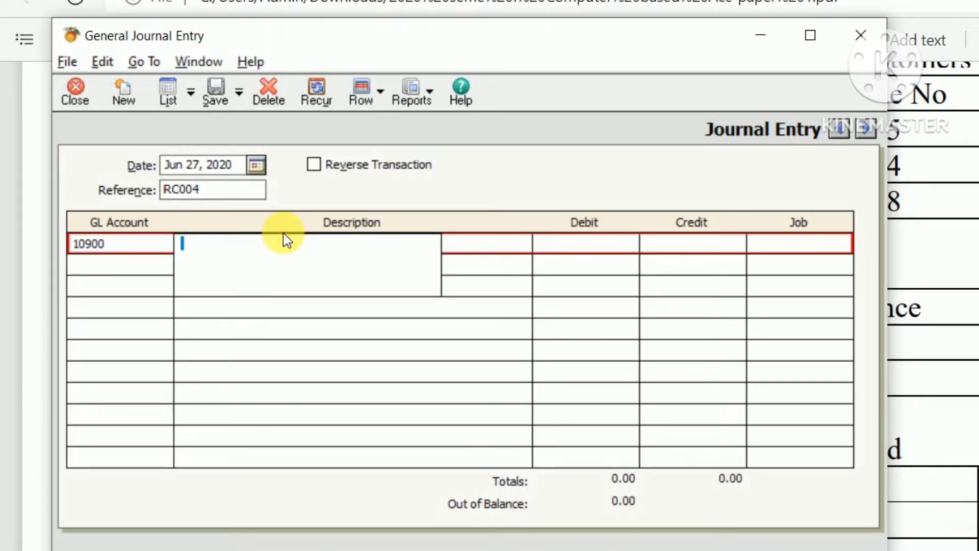
text(Rent )
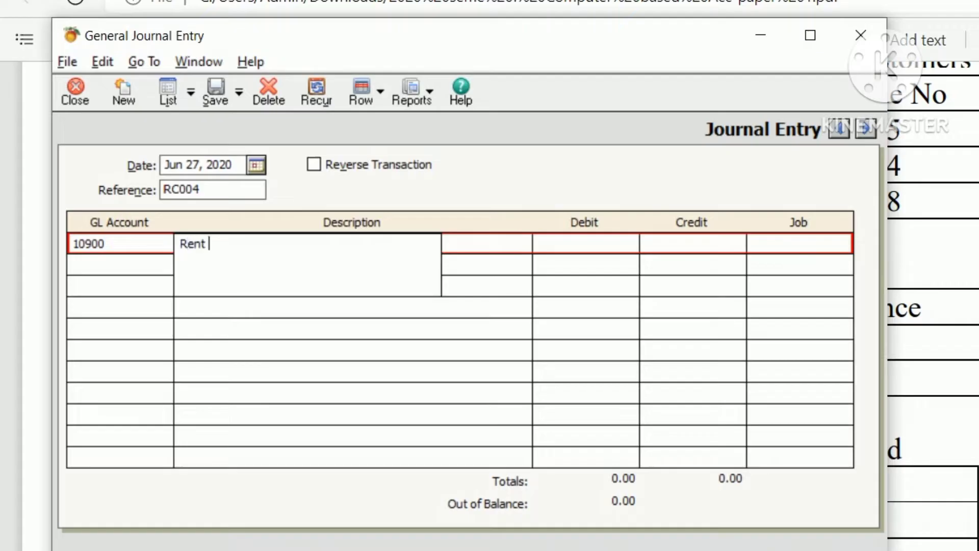
text(Income)
key(Tab)
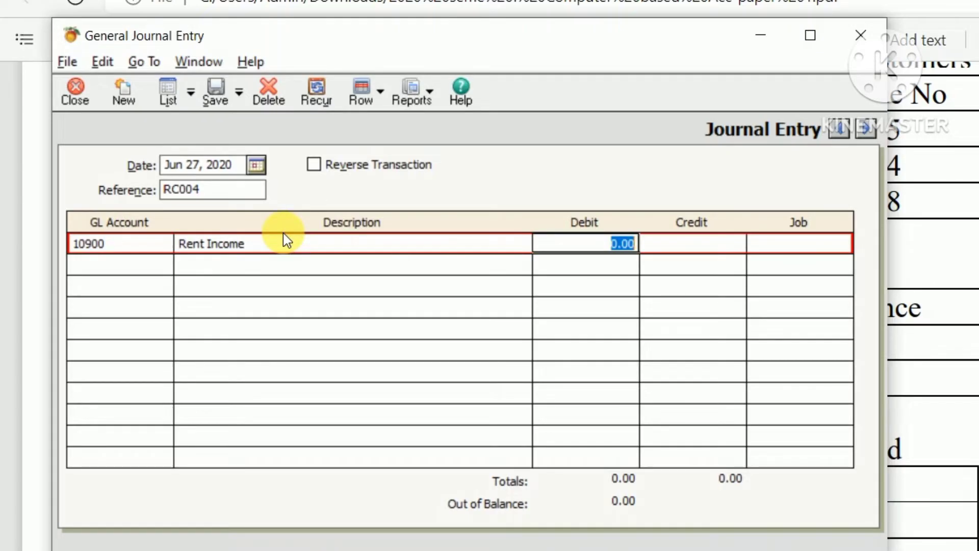
text(20000)
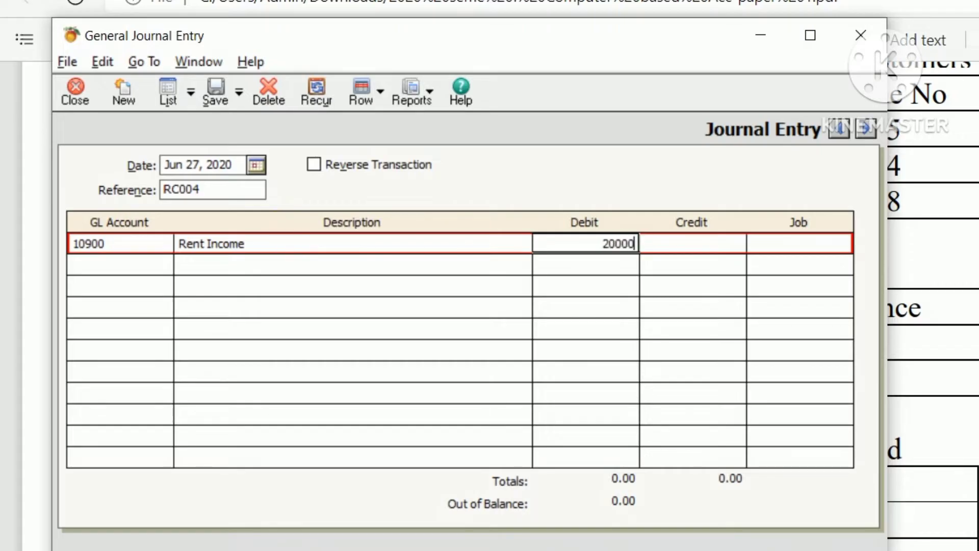
key(Tab)
key(Tab)
key(Tab)
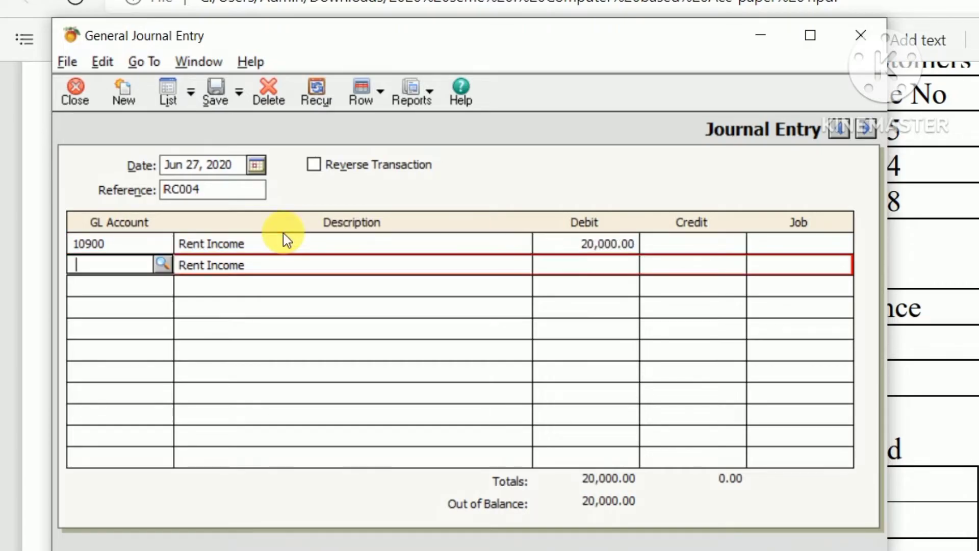
Step: Choose 30800 Rent income on line two and extend its description to 'Rent Income Cheque 670214'
click(161, 264)
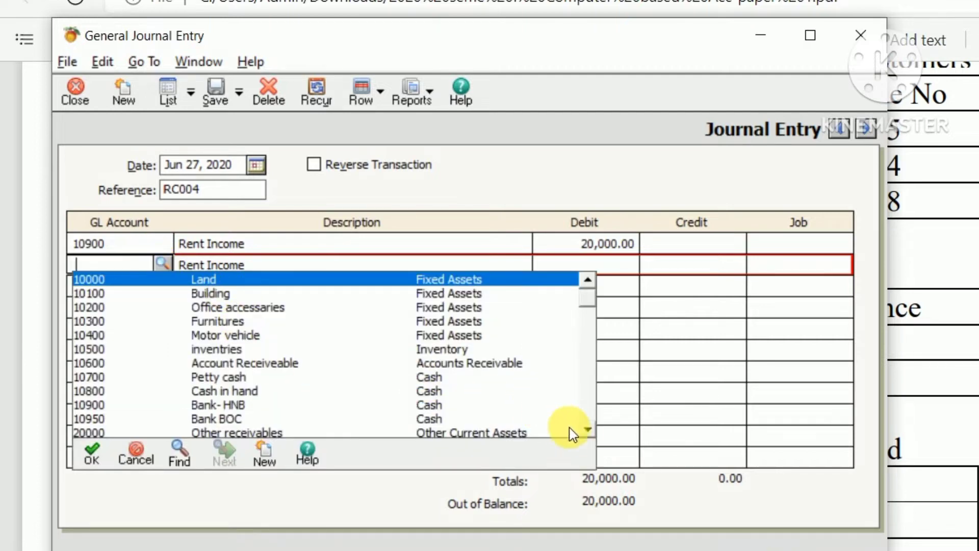
drag(590, 428, 592, 432)
double_click(216, 363)
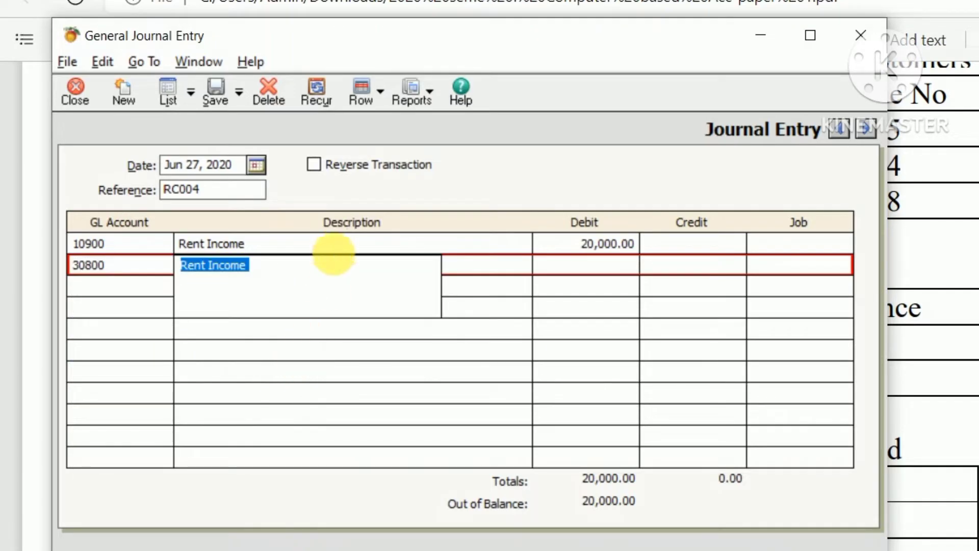
double_click(312, 277)
click(312, 277)
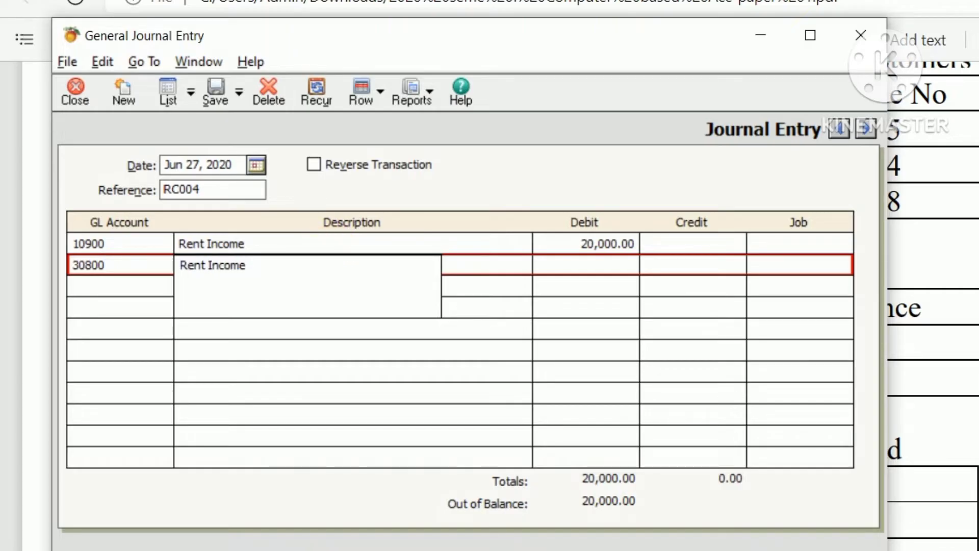
text(Cheque 670214)
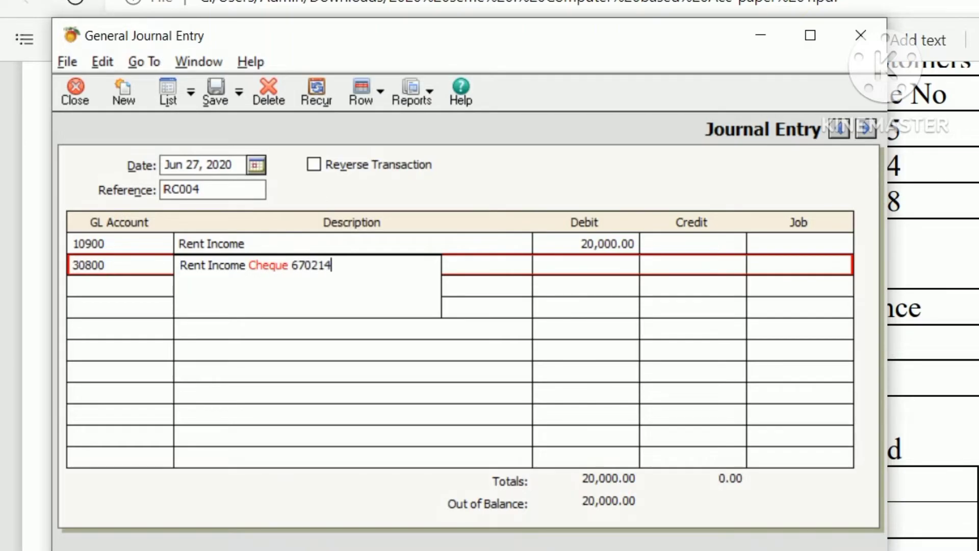
Step: Credit 20,000 on line two to balance the entry, then save RC004
key(Tab)
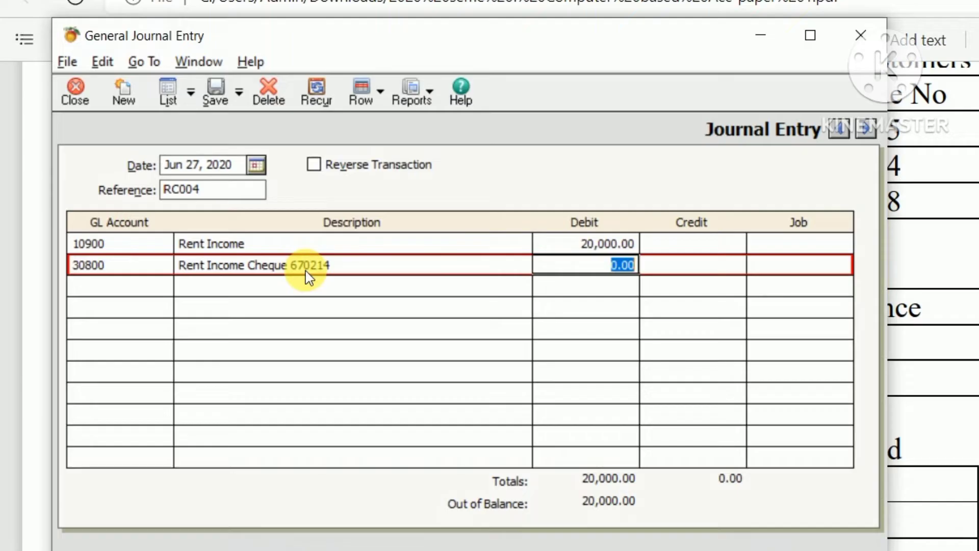
key(Tab)
text(20000)
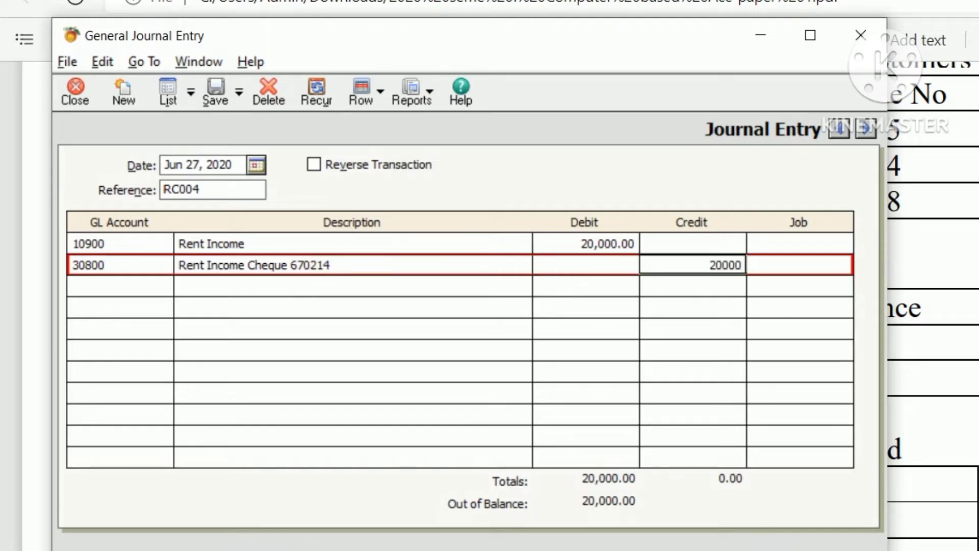
key(Tab)
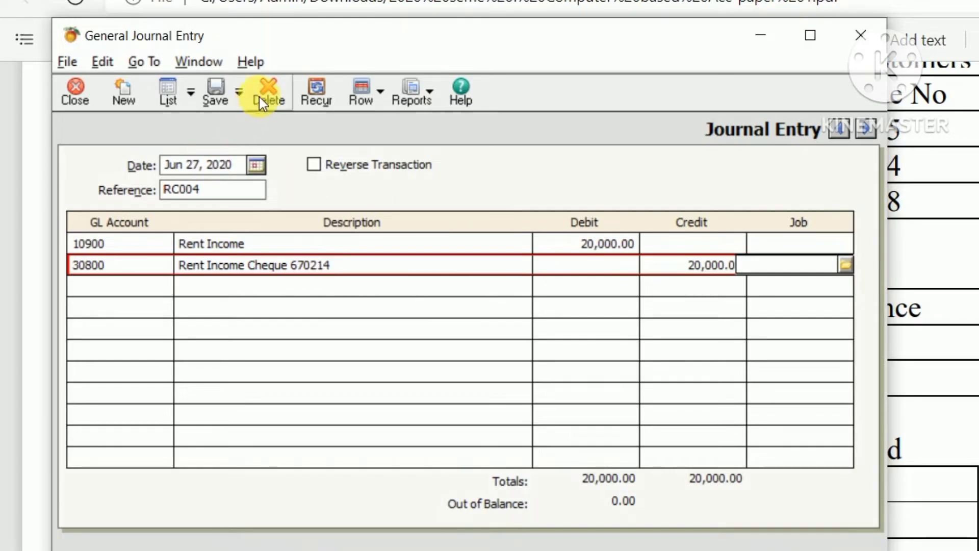
click(204, 102)
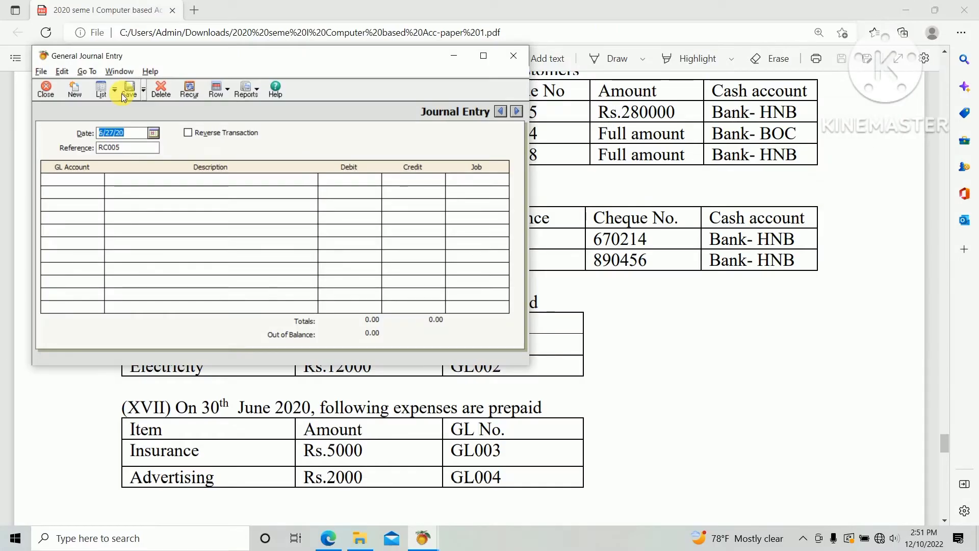
key(alt+Tab)
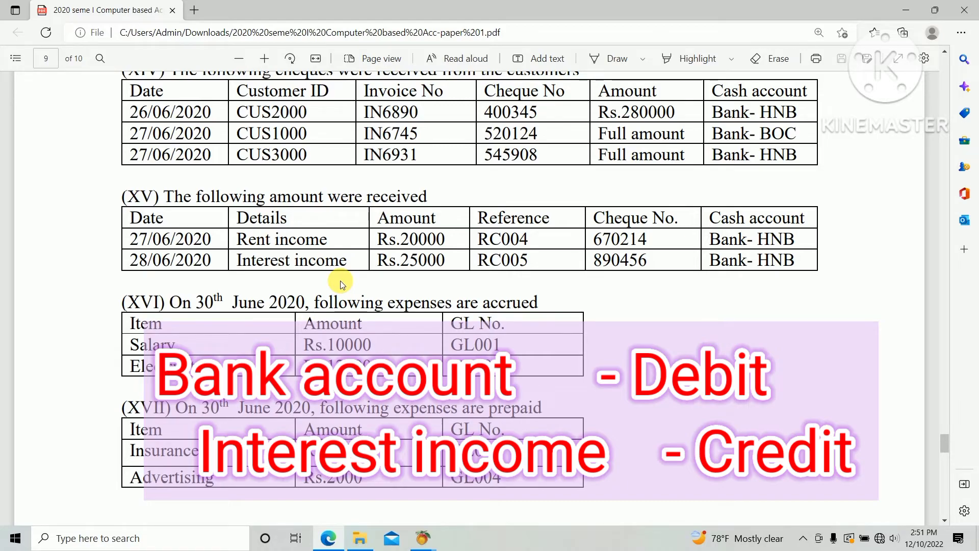
key(alt+Tab)
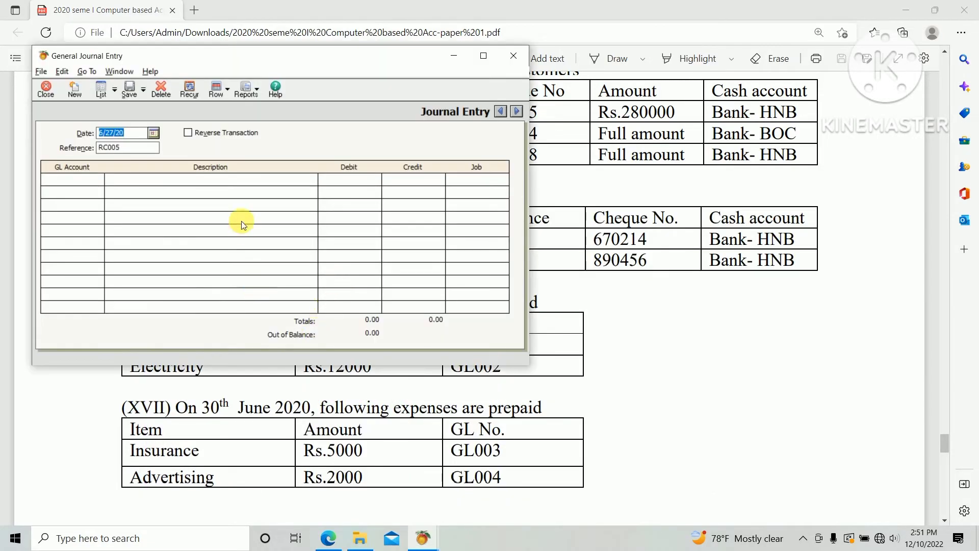
key(alt+Tab)
key(alt+Tab)
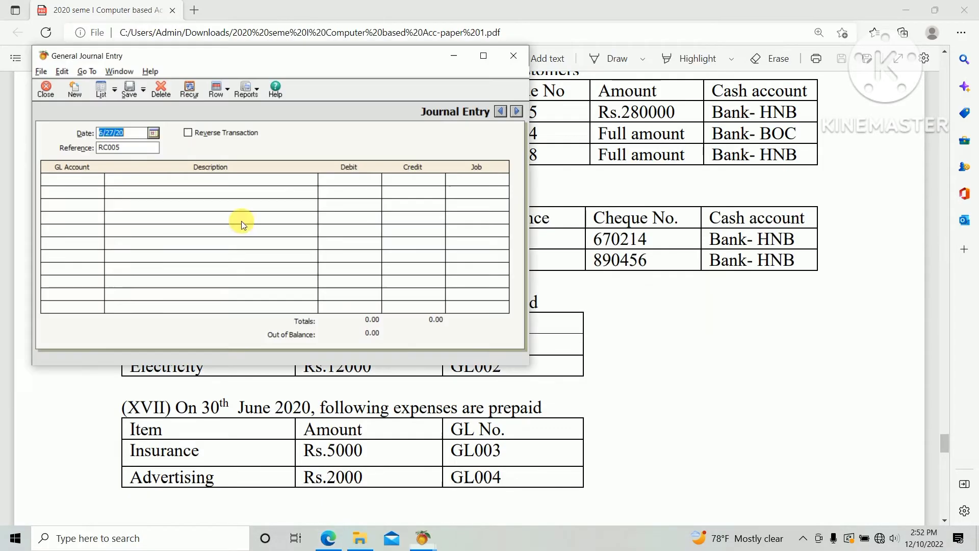
Step: Pick June 28, 2020 from the calendar as the RC005 entry date
click(159, 134)
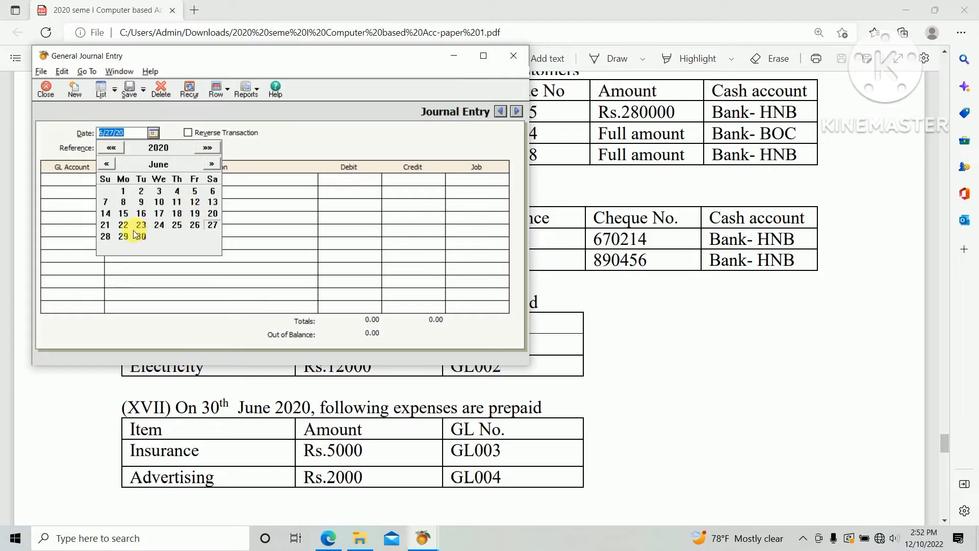
click(105, 237)
click(146, 150)
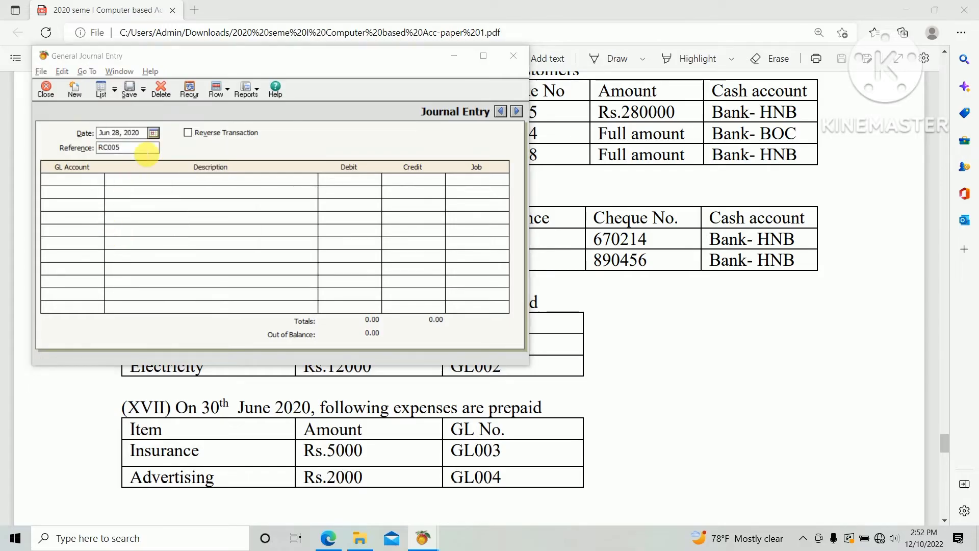
key(alt+Tab)
key(alt+Tab)
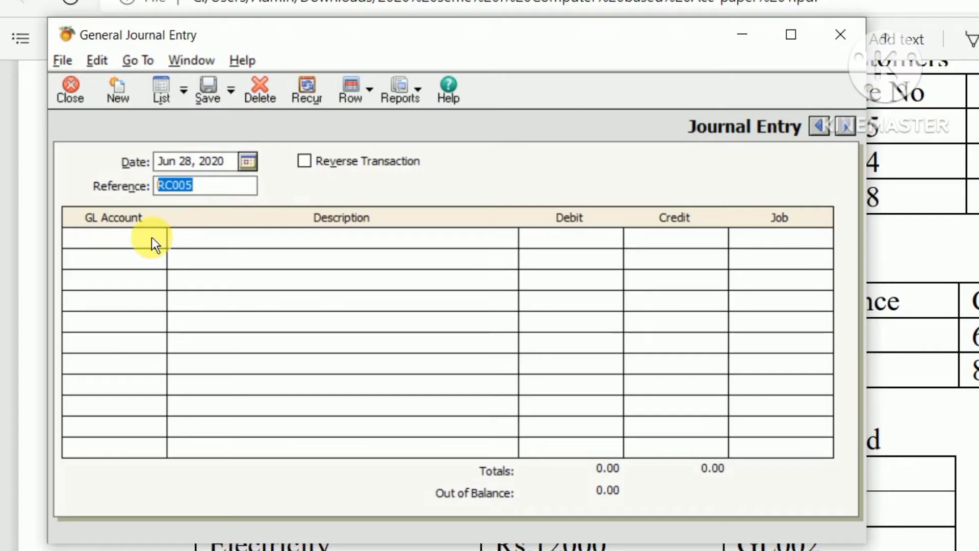
Step: Debit 10900 Bank-HNB 25,000.00 on line one, described as 'Interest income'
click(98, 183)
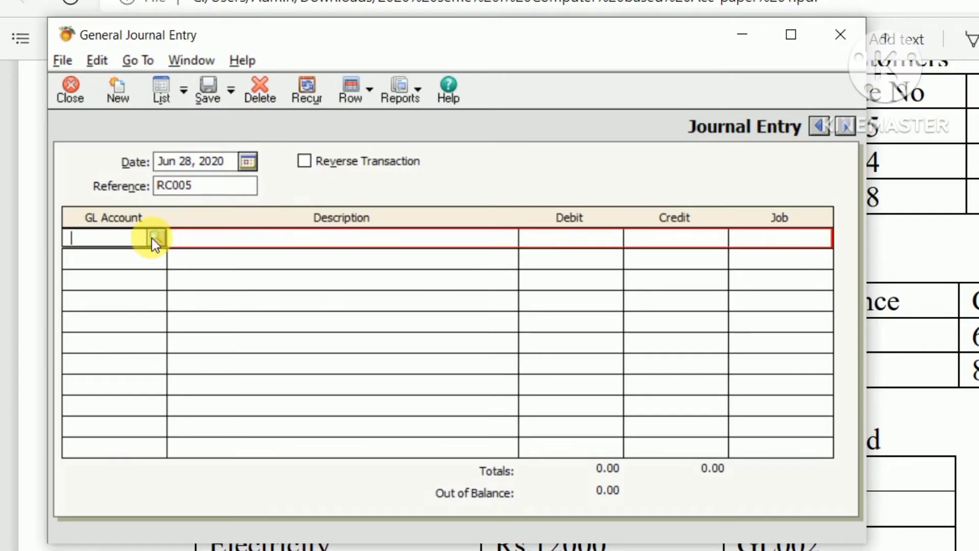
click(155, 237)
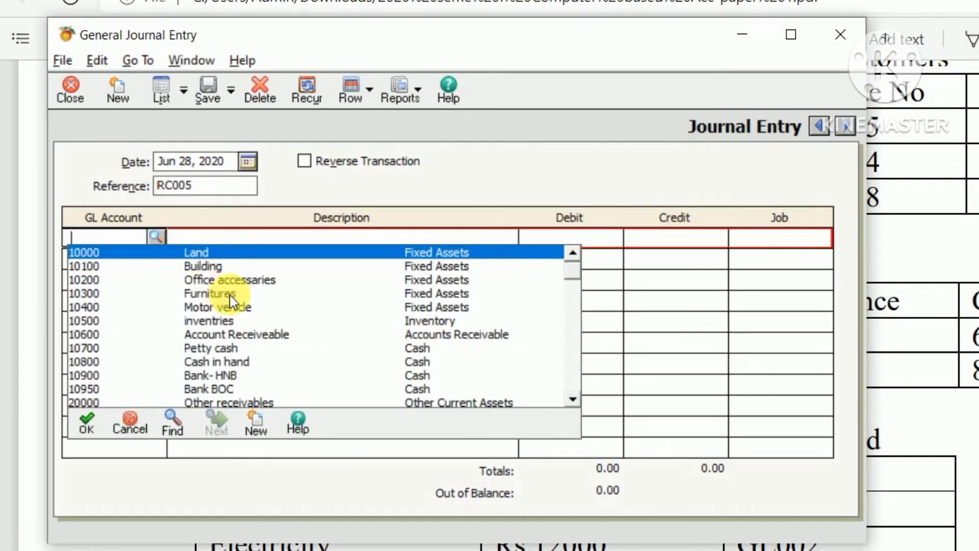
double_click(229, 375)
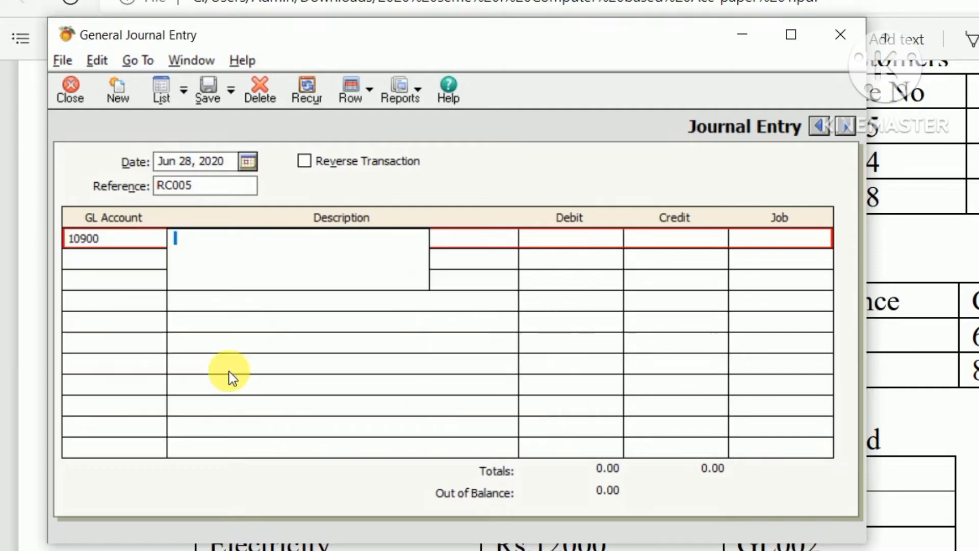
text(In)
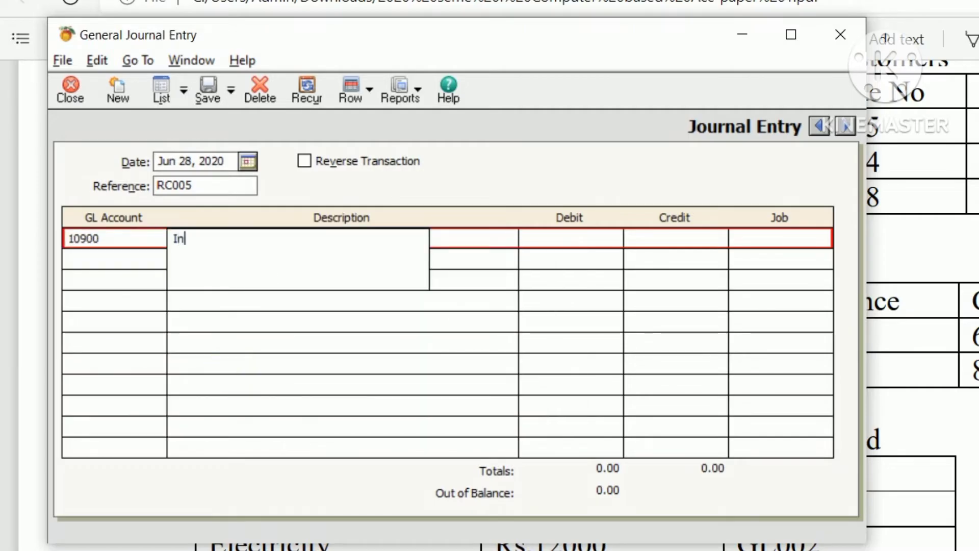
text(terest)
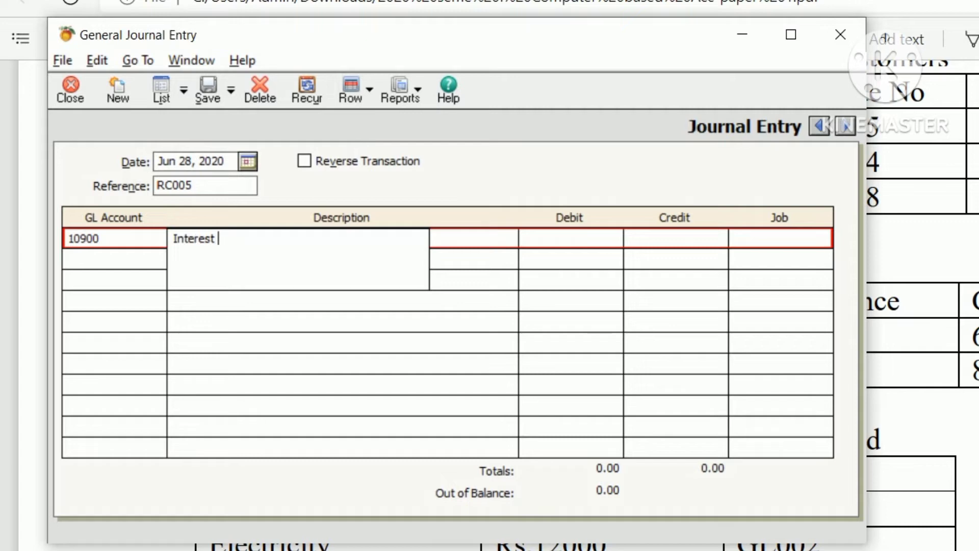
text( income)
key(Tab)
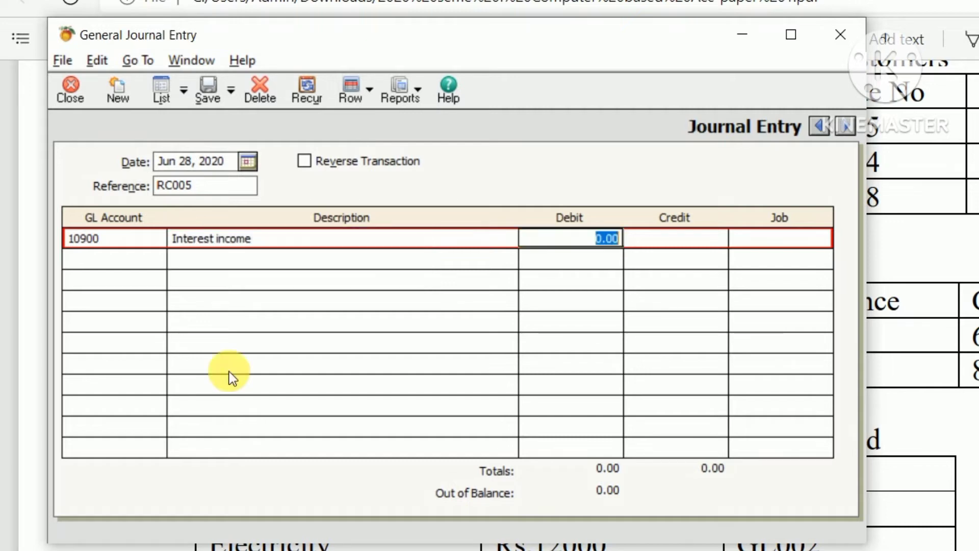
key(alt+Tab)
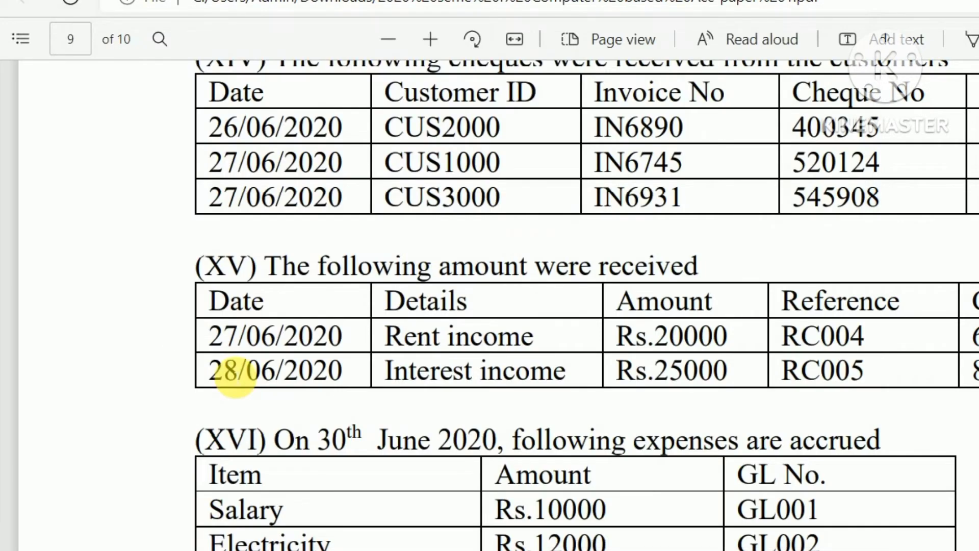
key(alt+Tab)
text(25,)
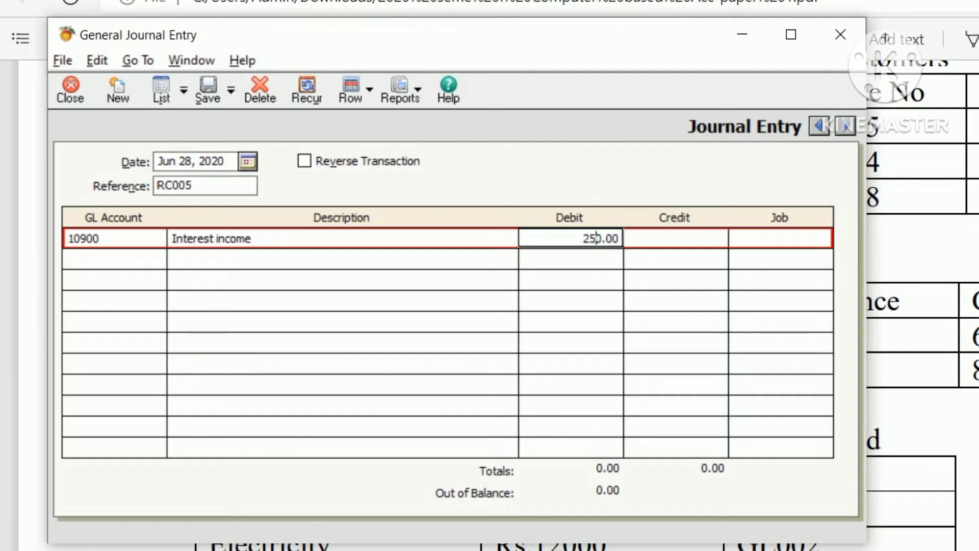
text(000)
key(Tab)
key(Tab)
key(Tab)
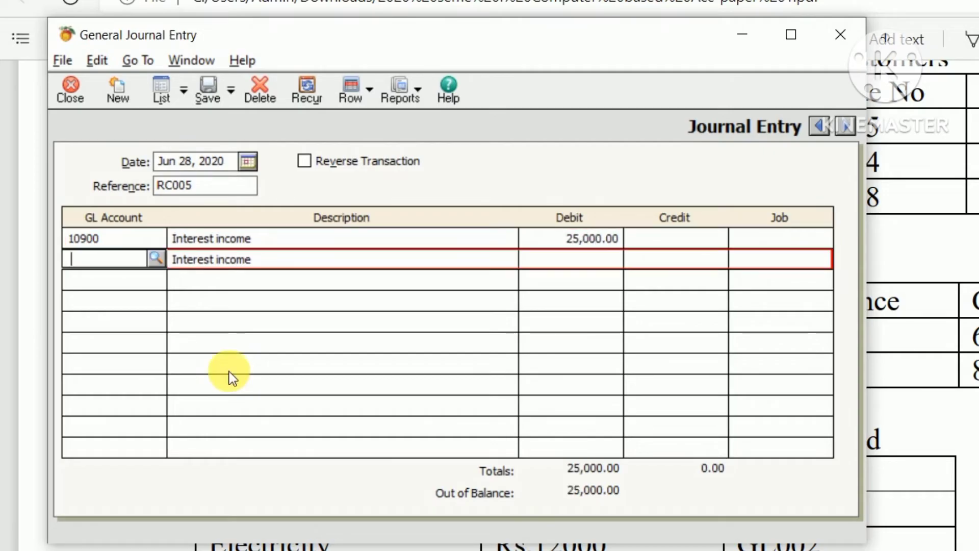
Step: Pick account 30600 Interest Income for the second journal line
click(155, 258)
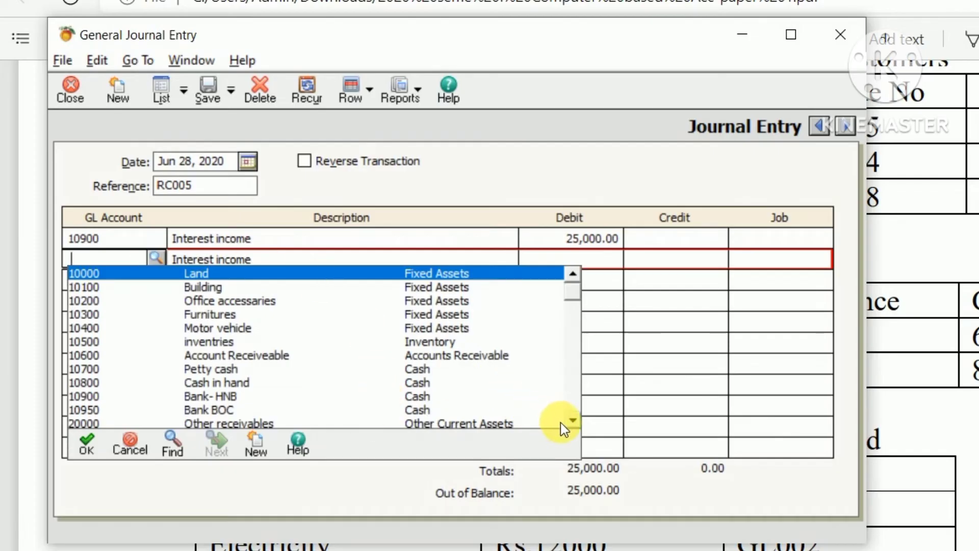
drag(572, 417, 572, 417)
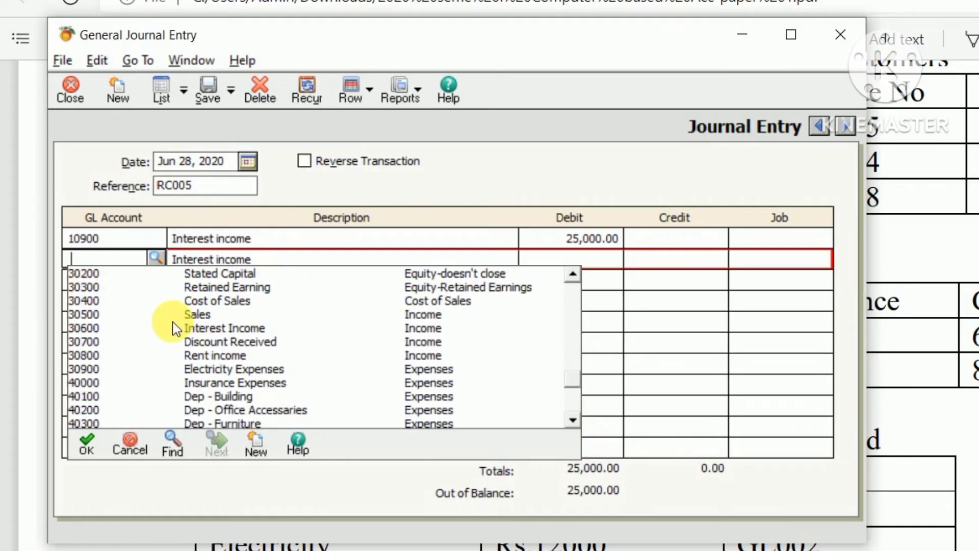
double_click(193, 325)
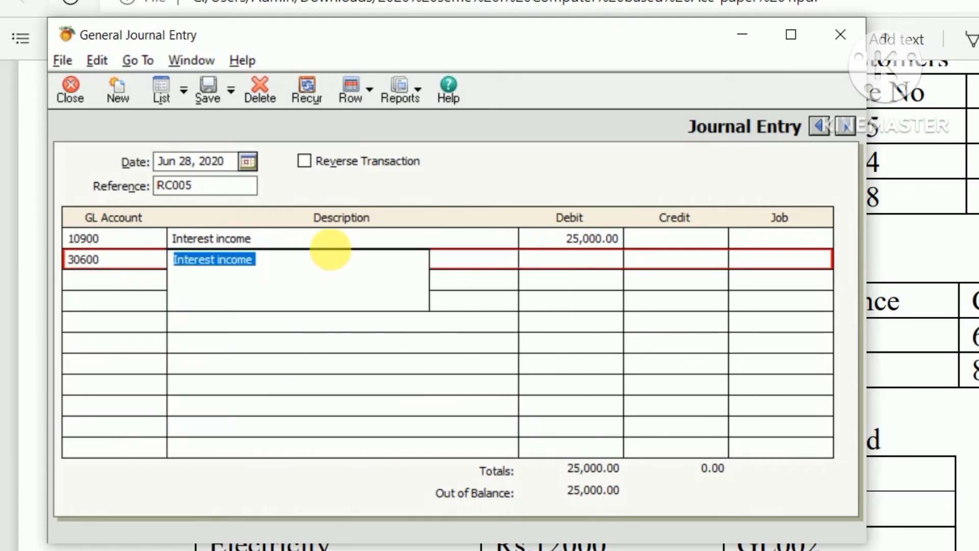
click(338, 262)
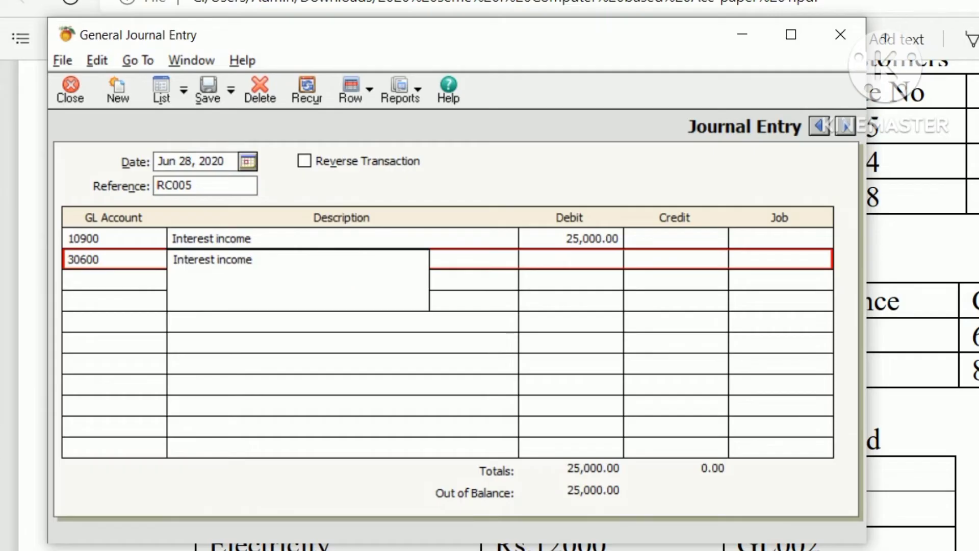
Step: Append 'Cheque 890456' to line two's description and credit 25,000
text(HChe)
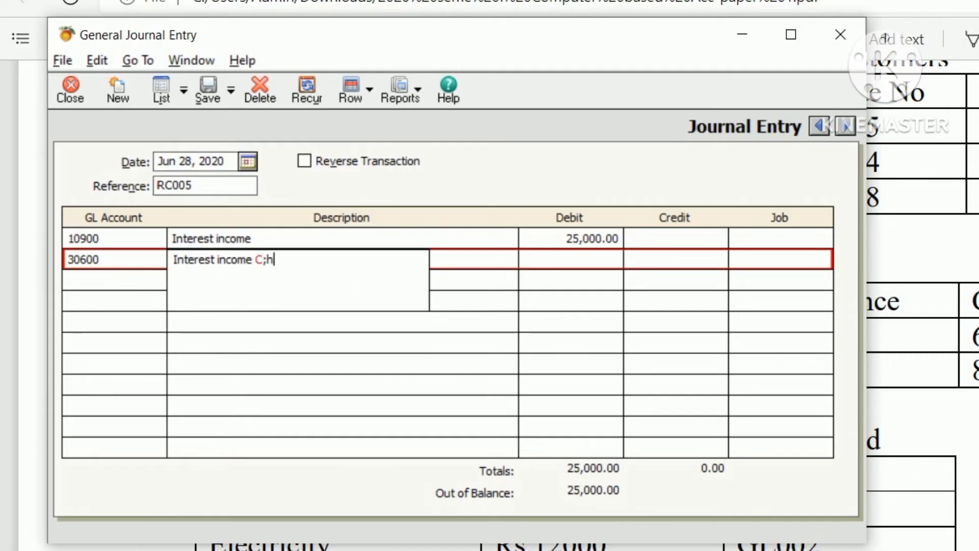
key(BackSpace)
key(BackSpace)
text(he)
text(qeu)
key(BackSpace)
key(BackSpace)
text(ue)
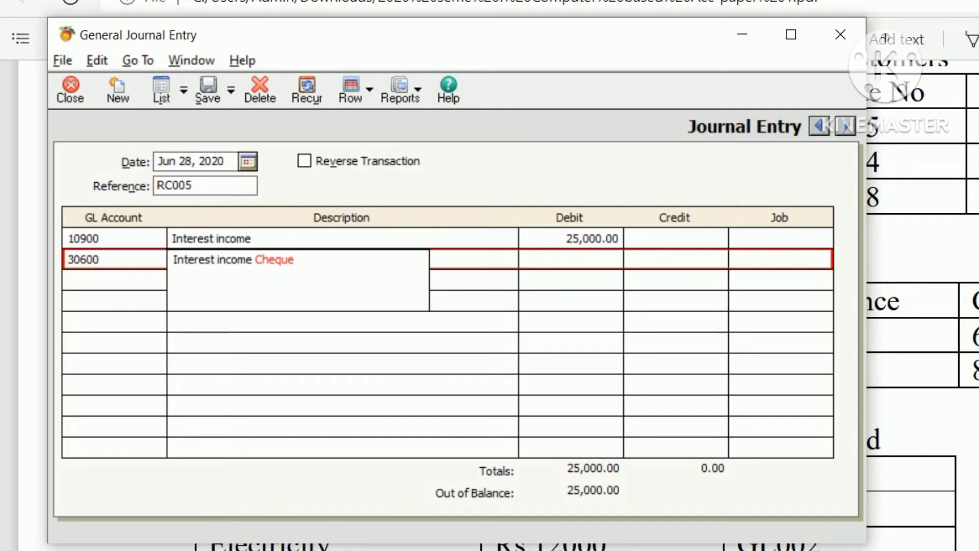
text( 8904)
text(56)
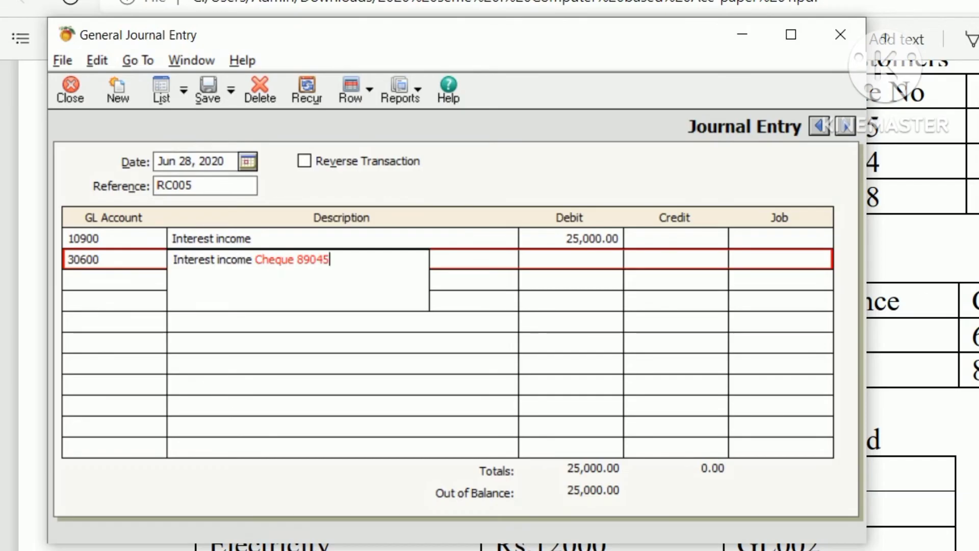
key(Tab)
key(Tab)
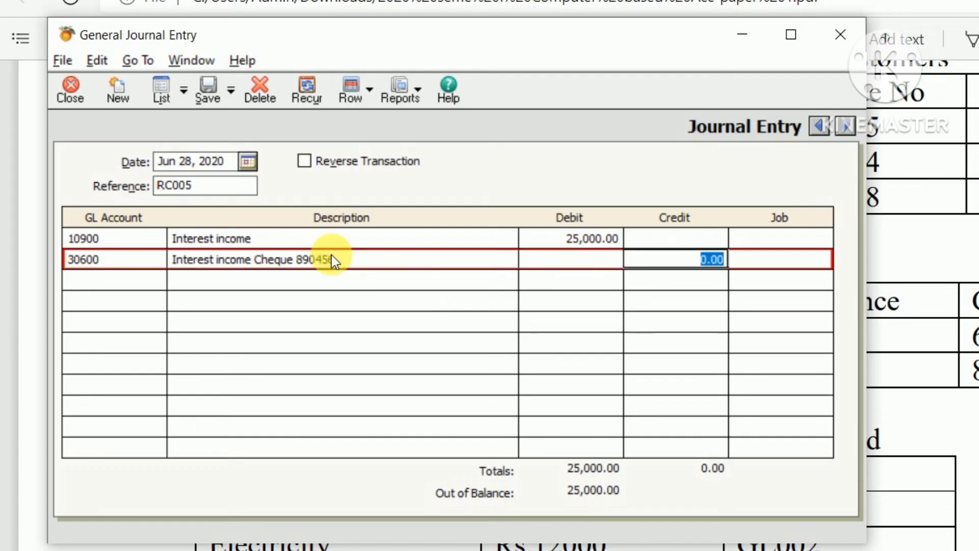
text(25,00)
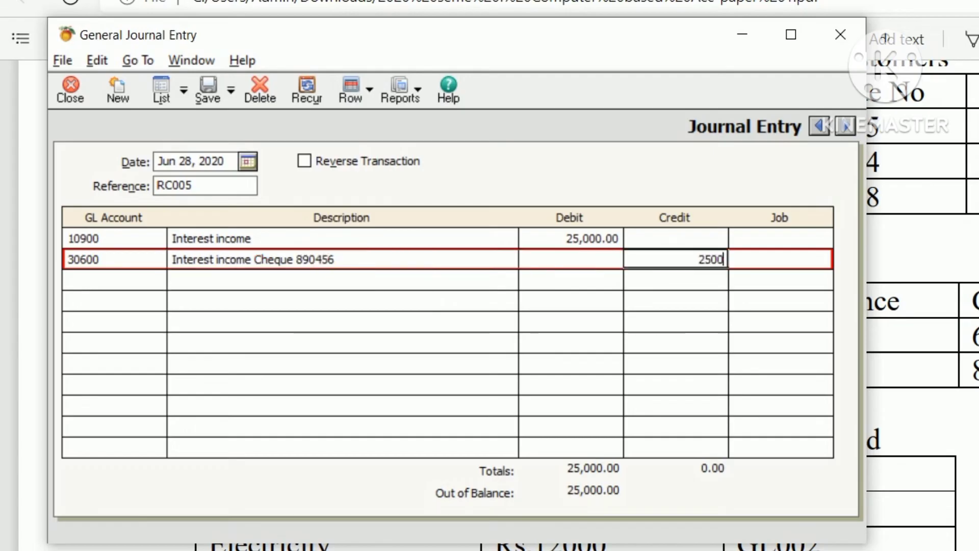
text(0)
key(Tab)
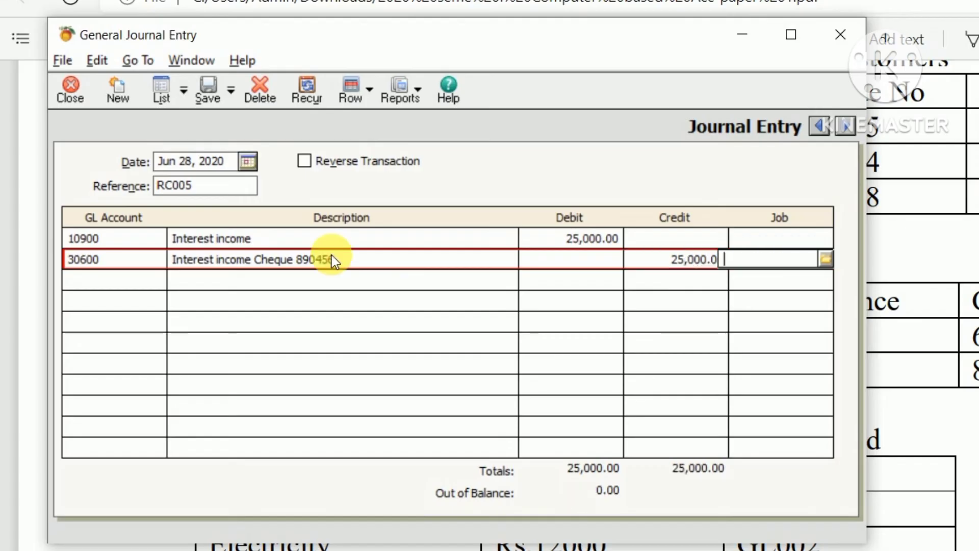
Step: Save entry RC005 and close the General Journal Entry window
click(194, 78)
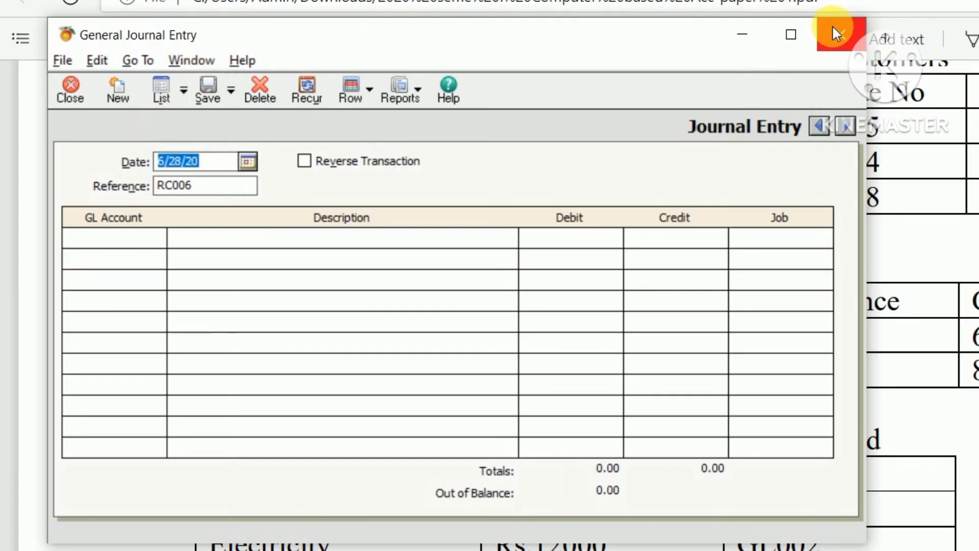
click(840, 33)
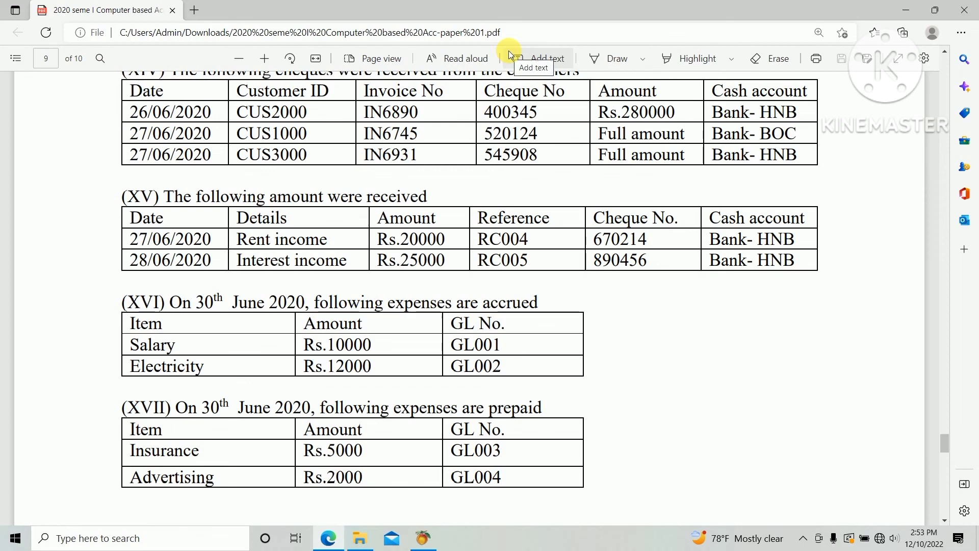